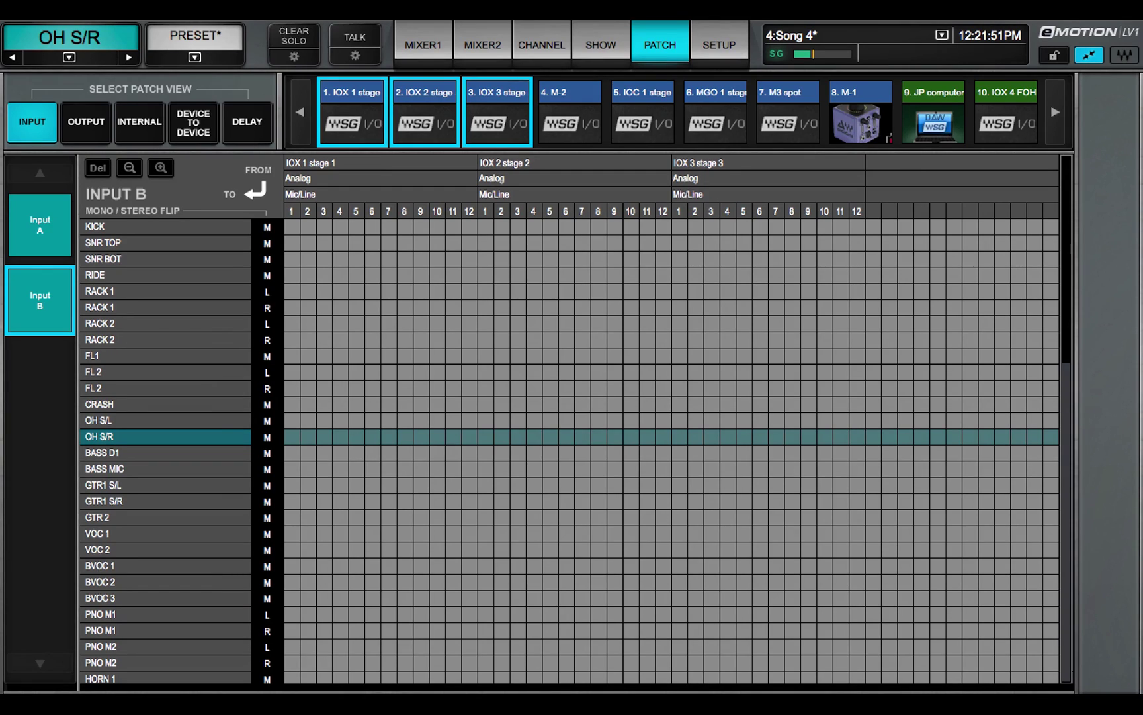
Switch the Patch window to the Output patch view.
click(86, 122)
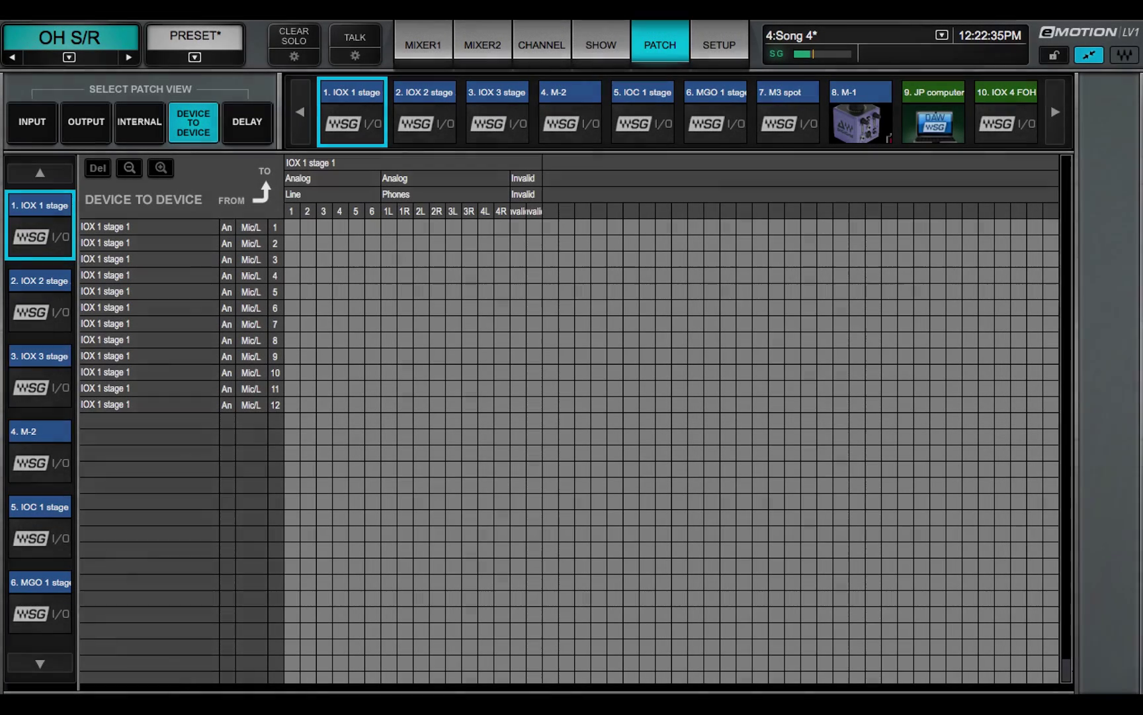
Add IOX 3 stage, M-2 and IOC 1 stage as source devices.
click(40, 377)
click(40, 450)
click(40, 527)
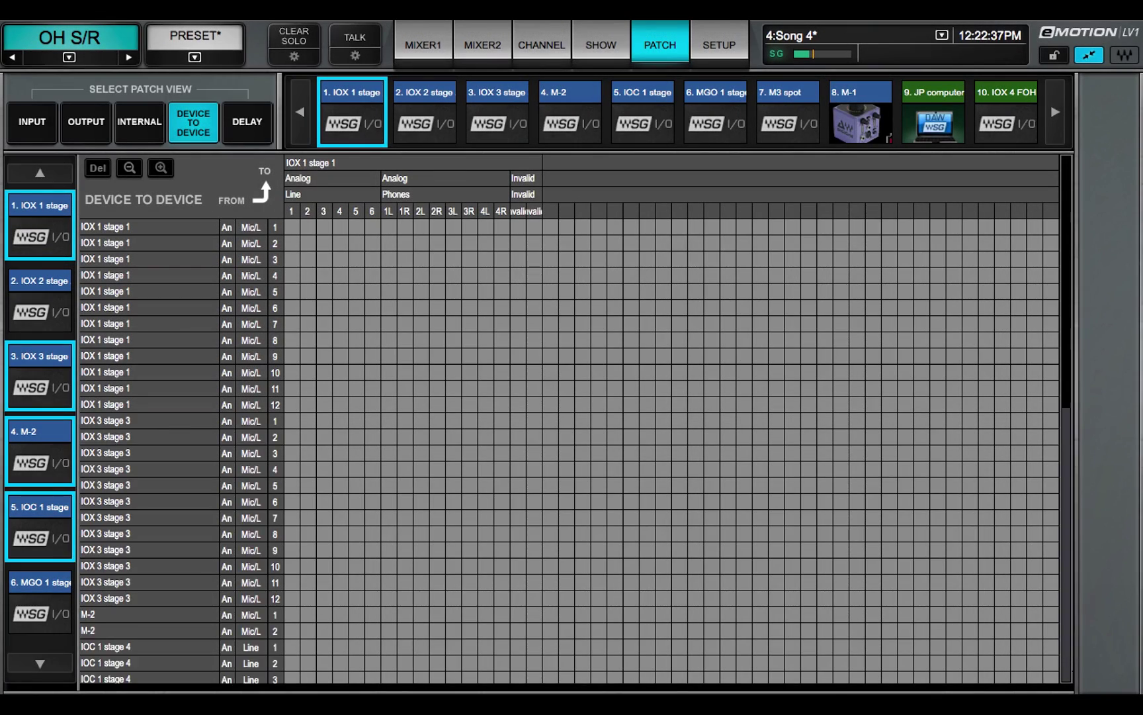
Add IOX 2 and IOX 3 stage columns, then move on to the Internal Routing view.
click(424, 111)
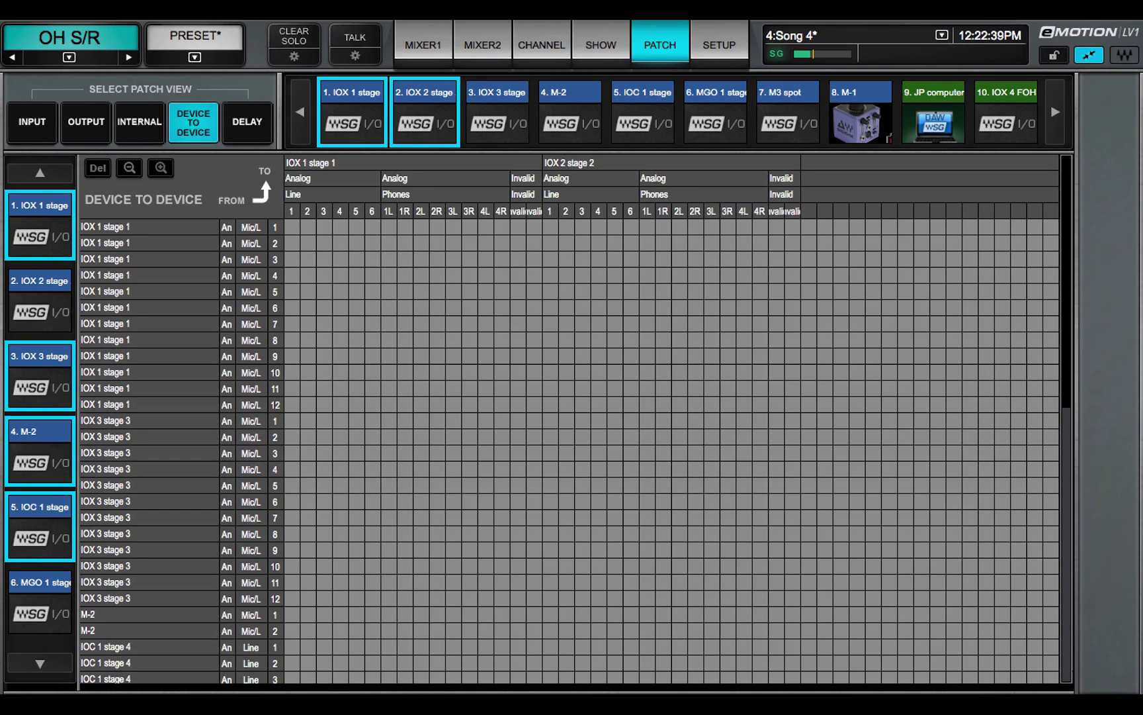
click(498, 111)
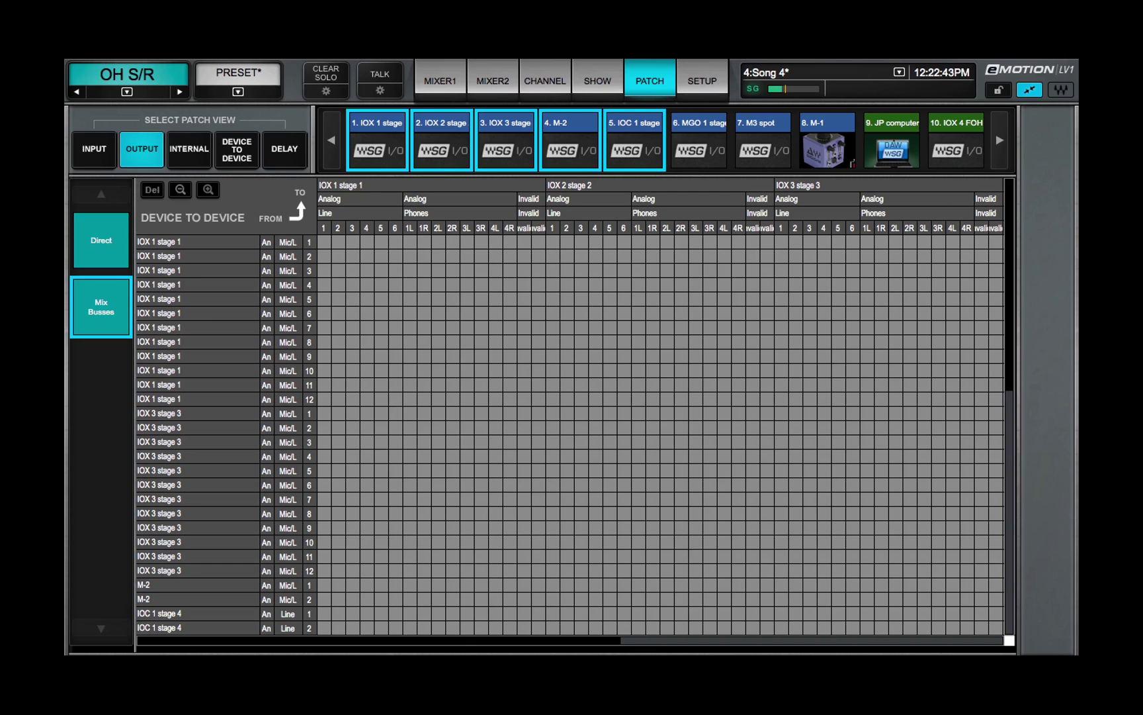
click(236, 150)
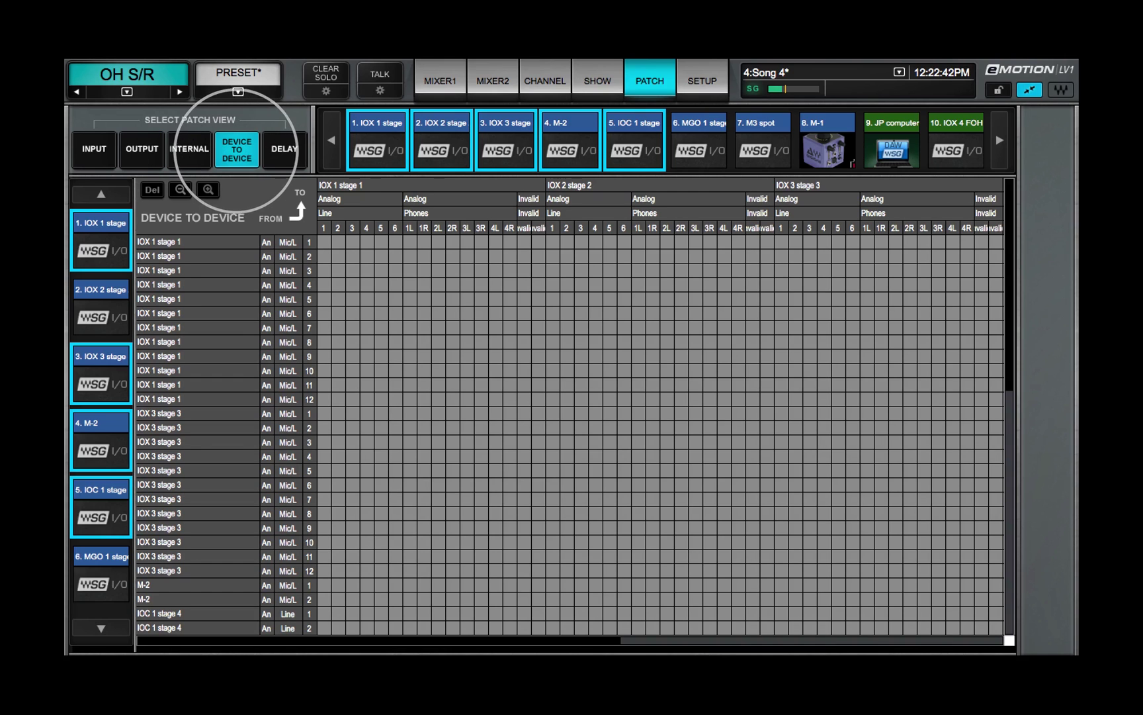
click(189, 149)
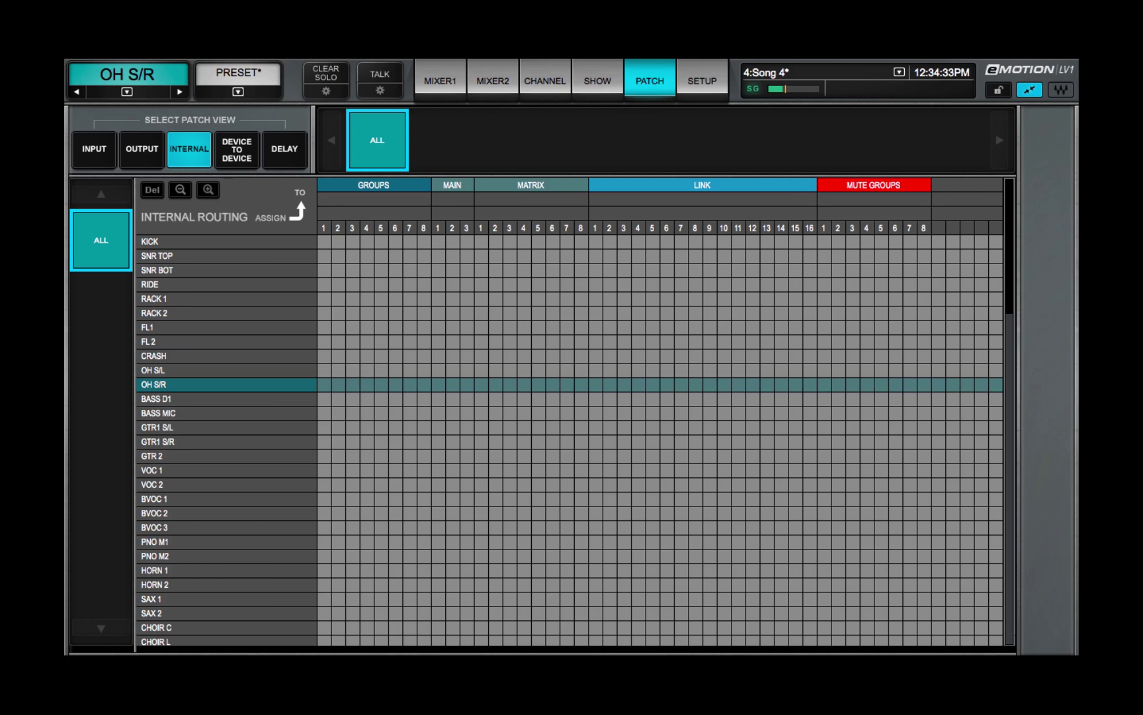
Show the Delay patch view.
click(284, 147)
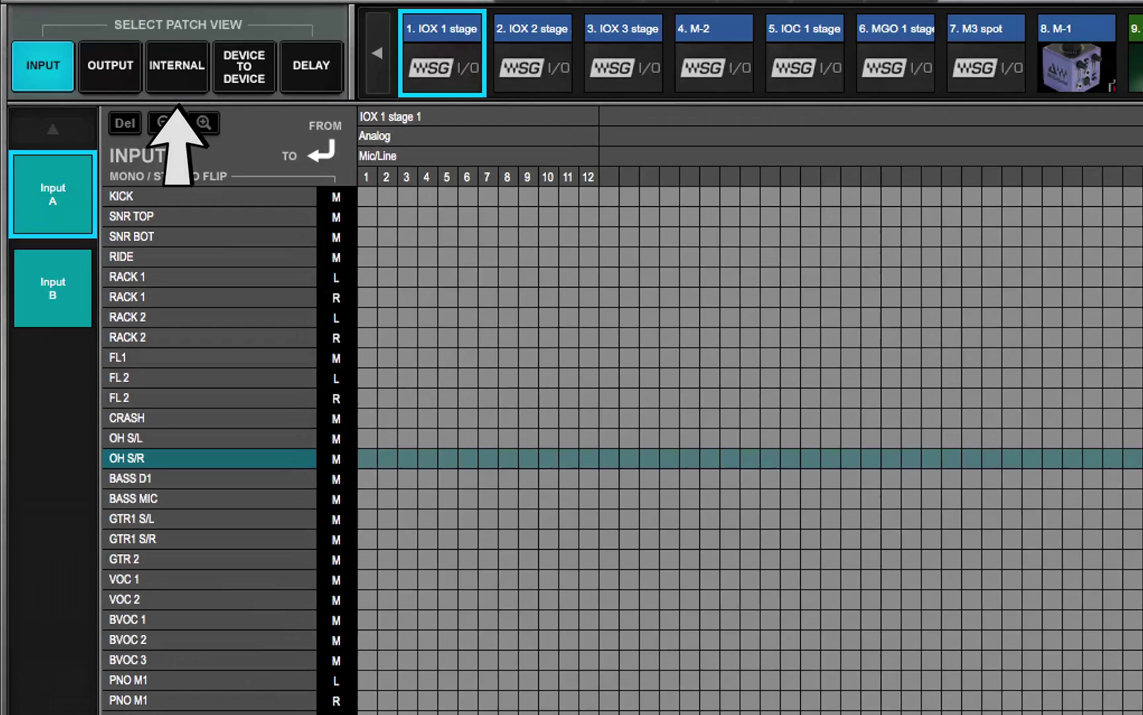
In Device to Device, add IOX 2, IOX 3, M-2 and JP computer destinations plus IOX 3 source.
click(110, 65)
click(244, 66)
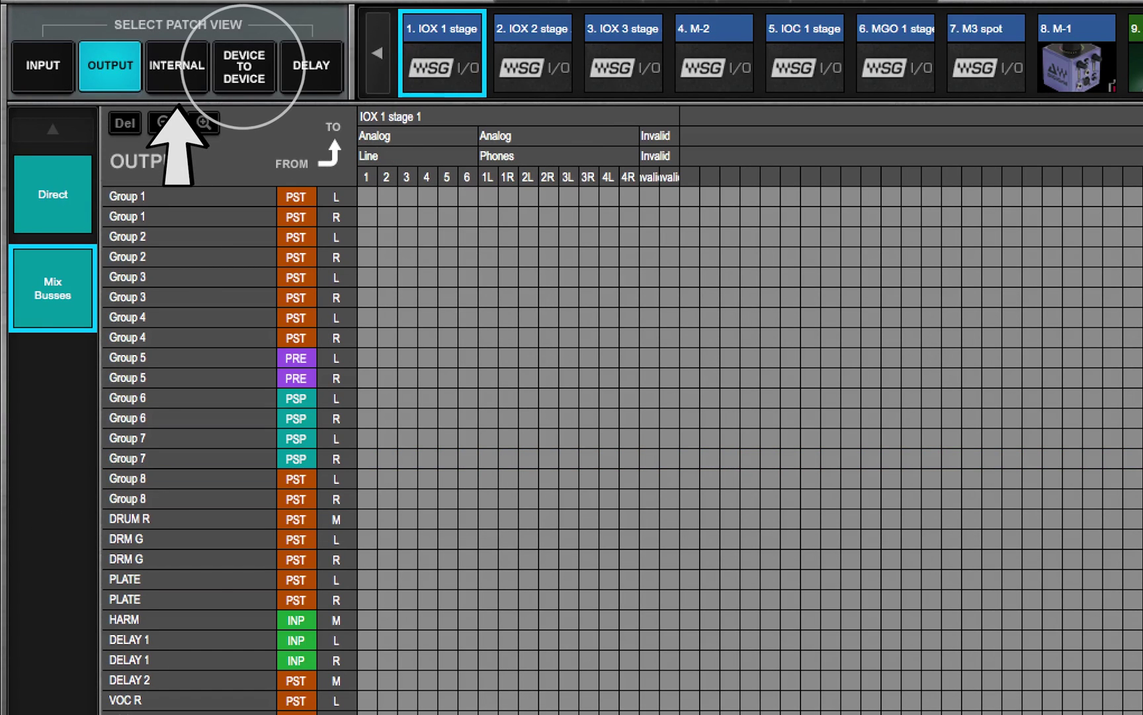
click(537, 66)
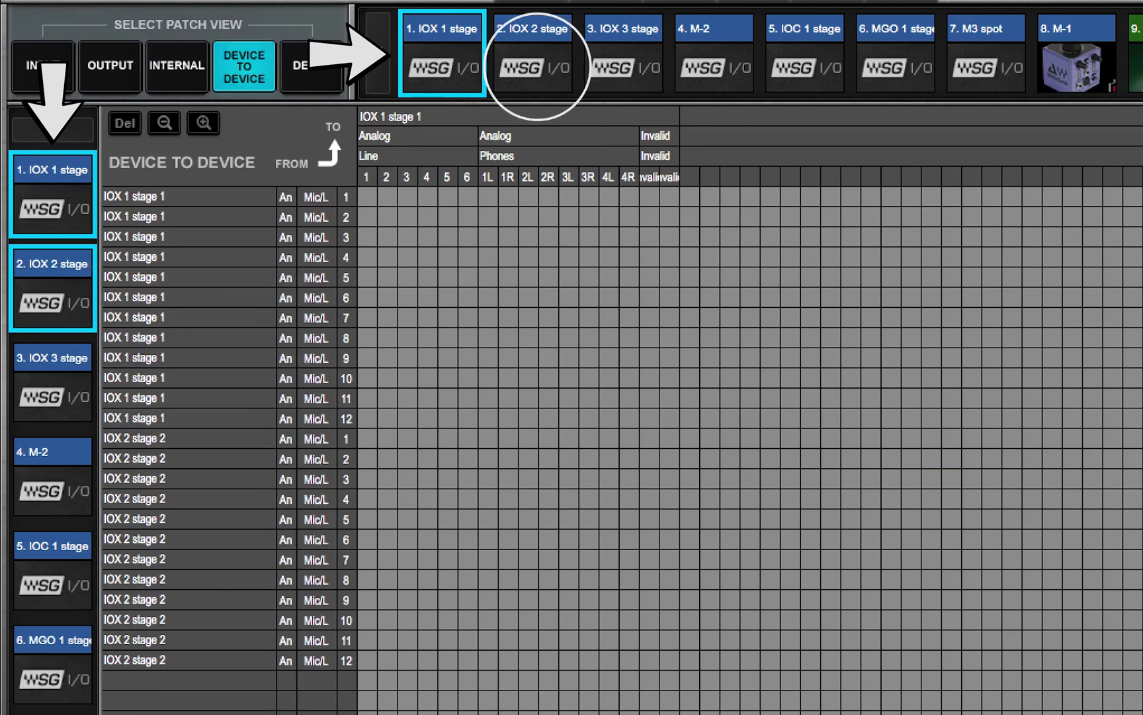
click(628, 66)
click(715, 66)
click(53, 391)
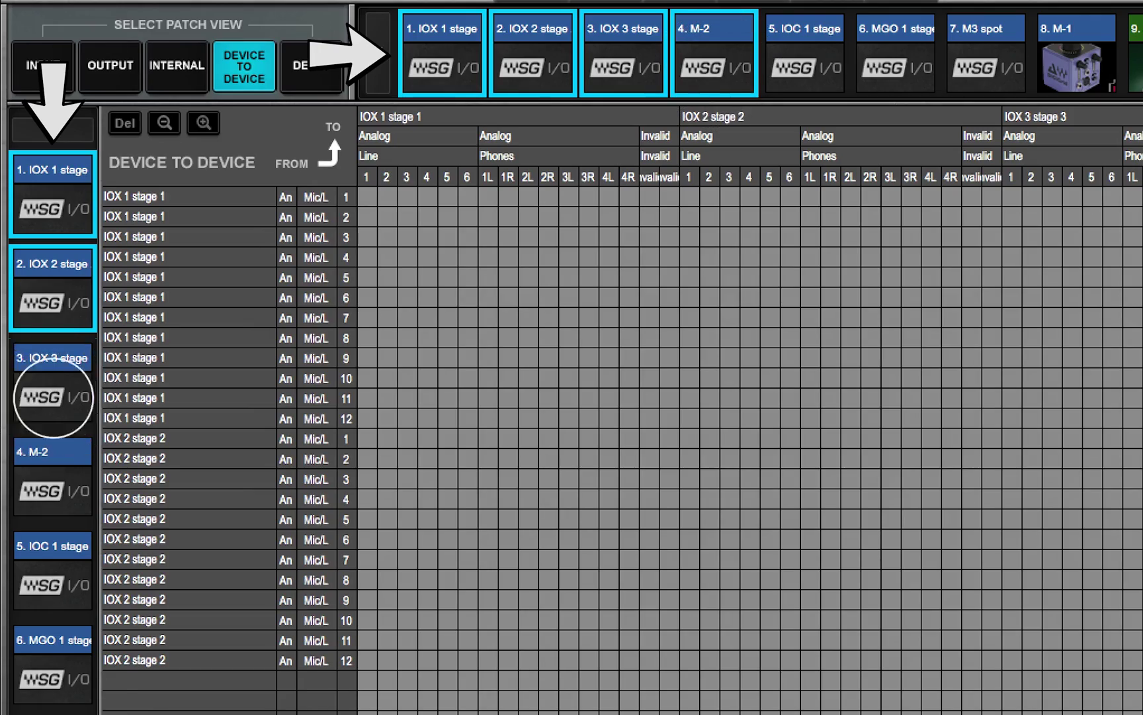
click(1134, 60)
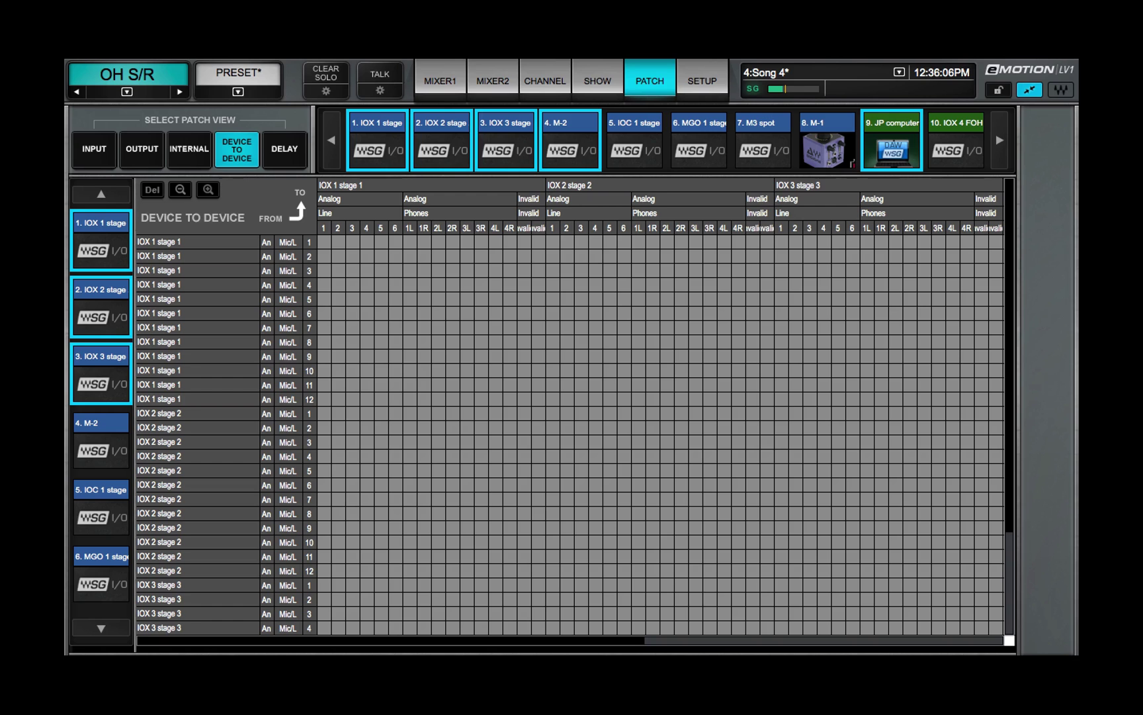
Browse the Input, Output Mix Busses and Internal views, adding JP computer as a destination.
click(94, 149)
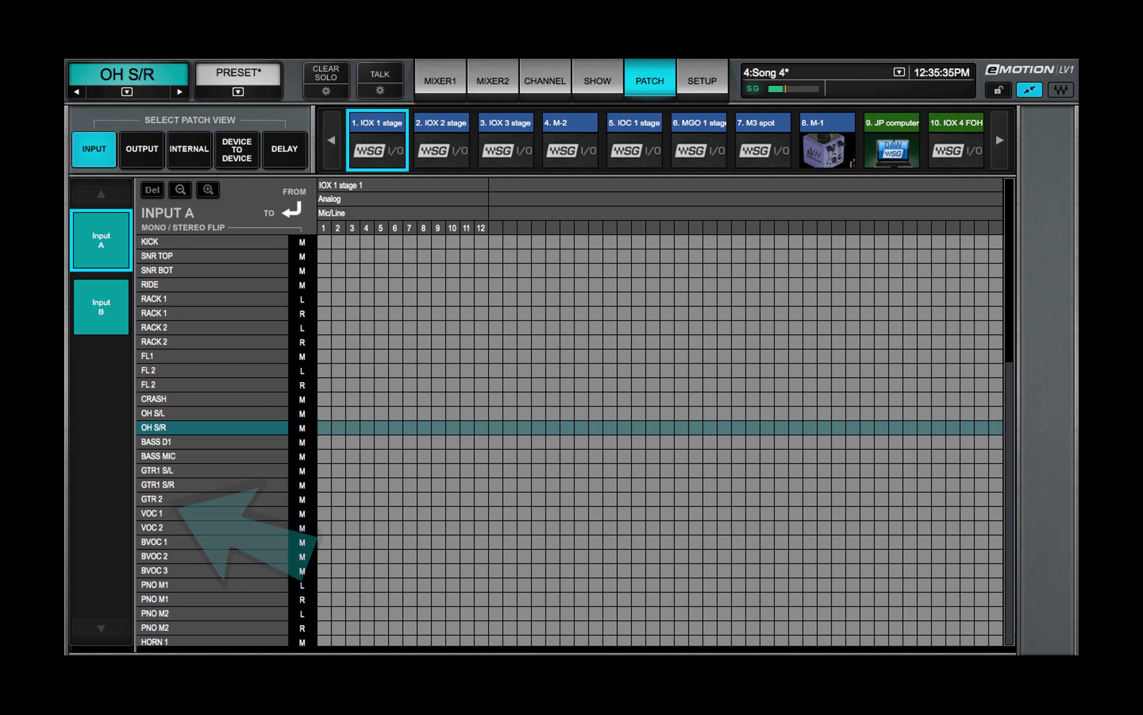
click(141, 149)
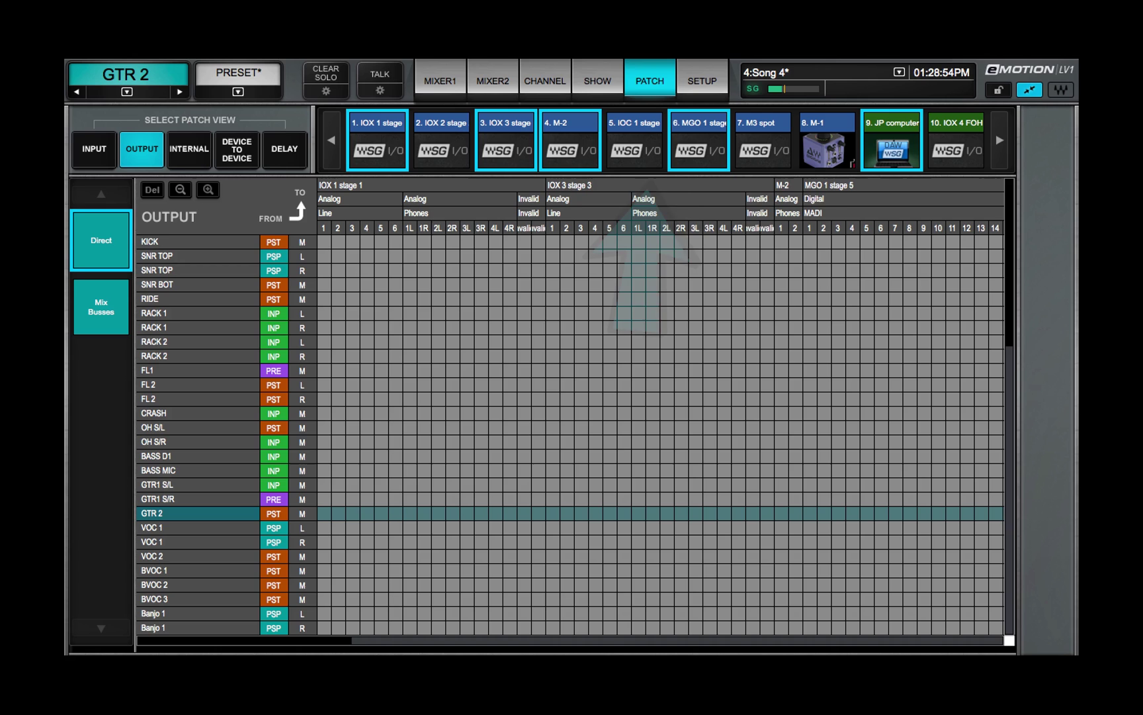
click(101, 307)
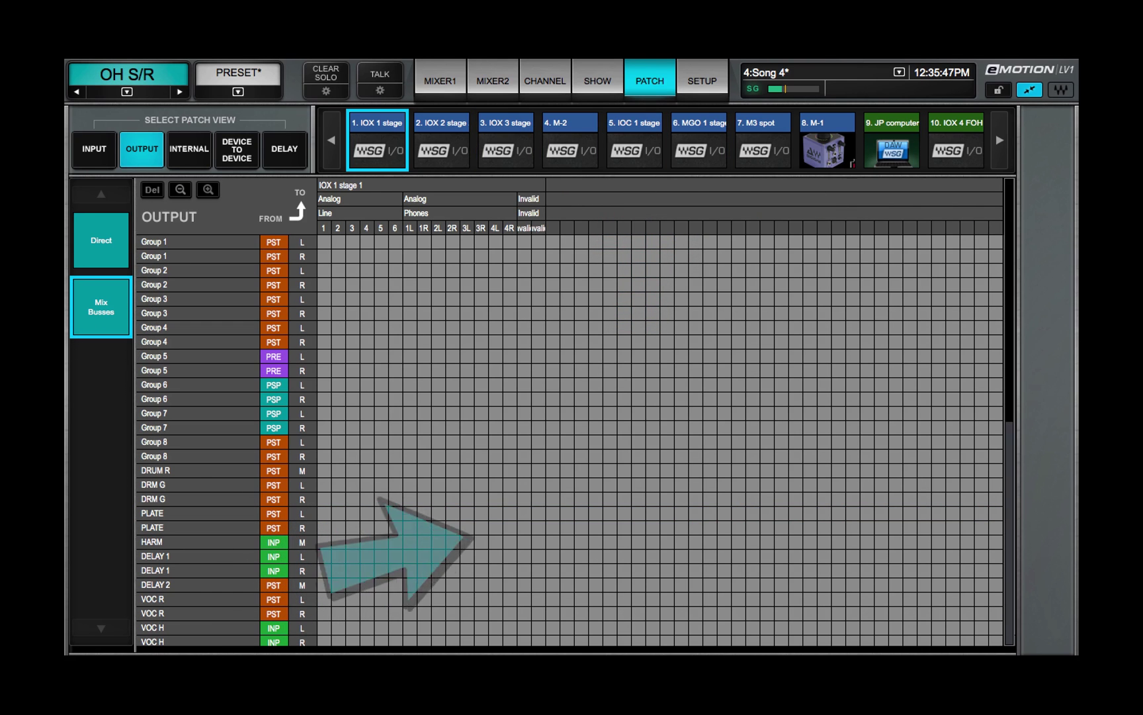
click(189, 149)
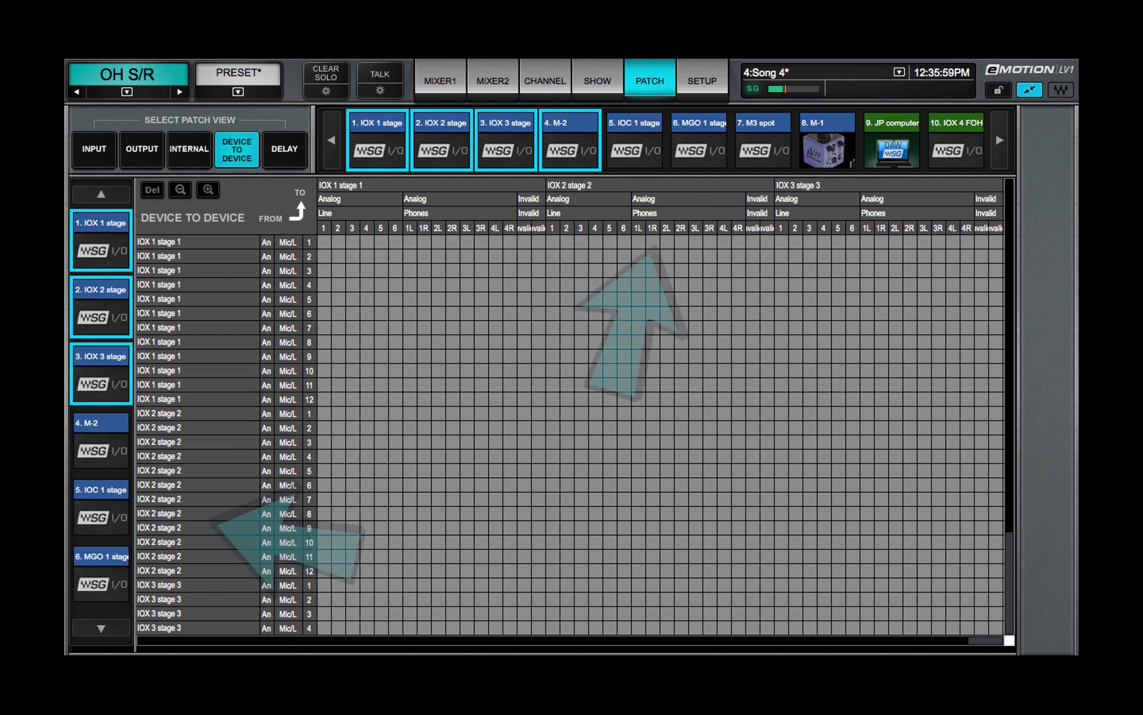
click(892, 140)
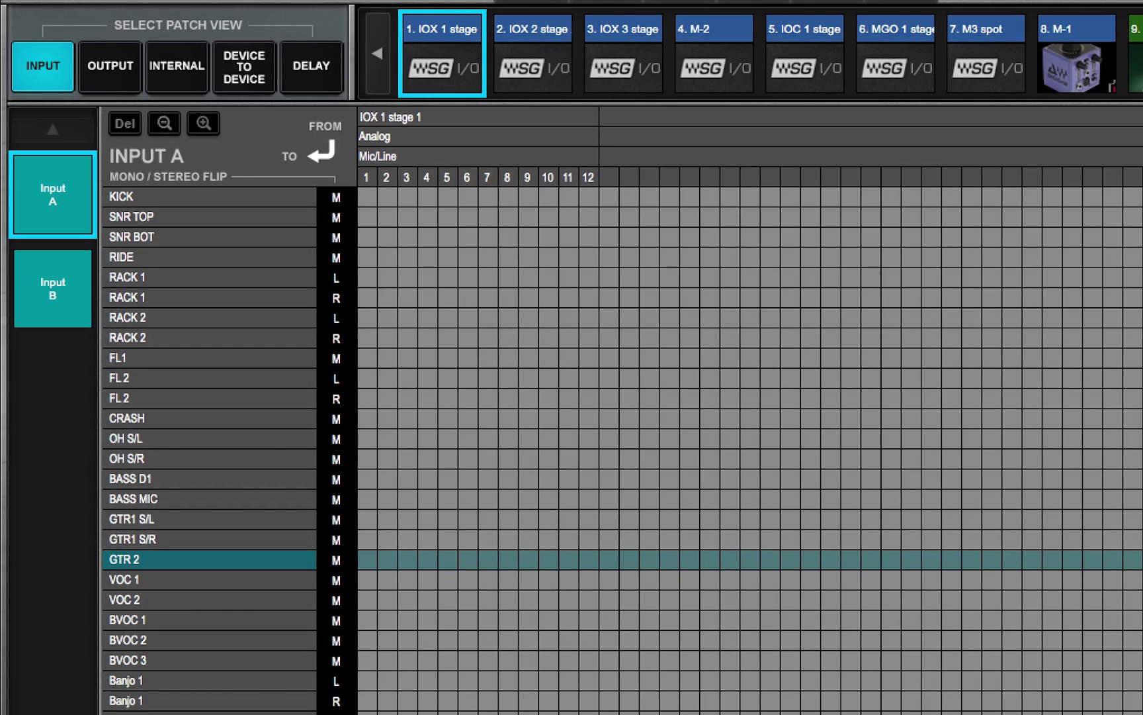
Add IOX 3 stage, M-2 and MGO 1 stage 5 columns to the input grid.
click(625, 65)
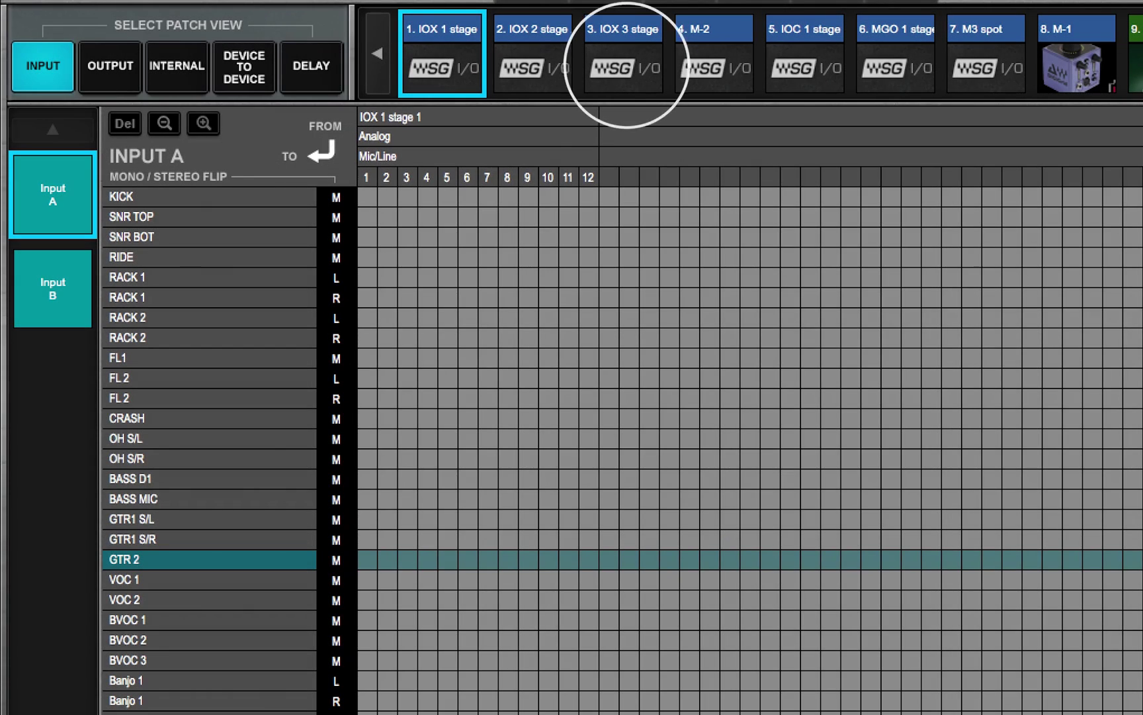
click(715, 65)
click(898, 65)
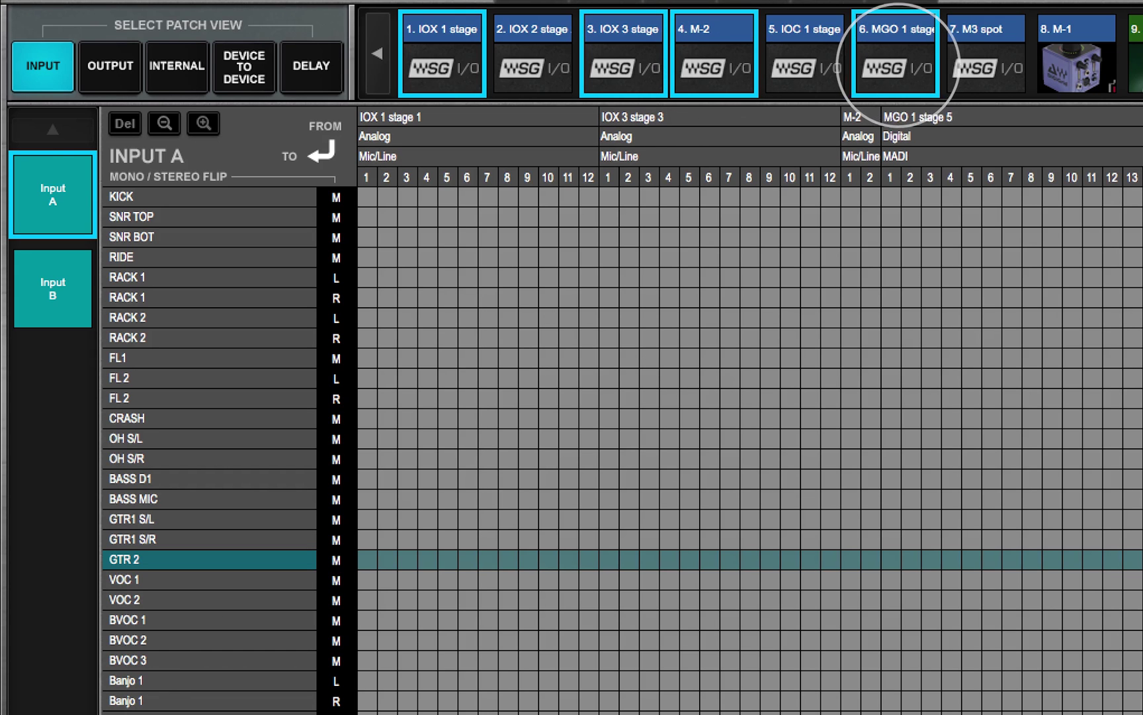
Step through the Output, Device to Device and Delay patch views.
click(109, 65)
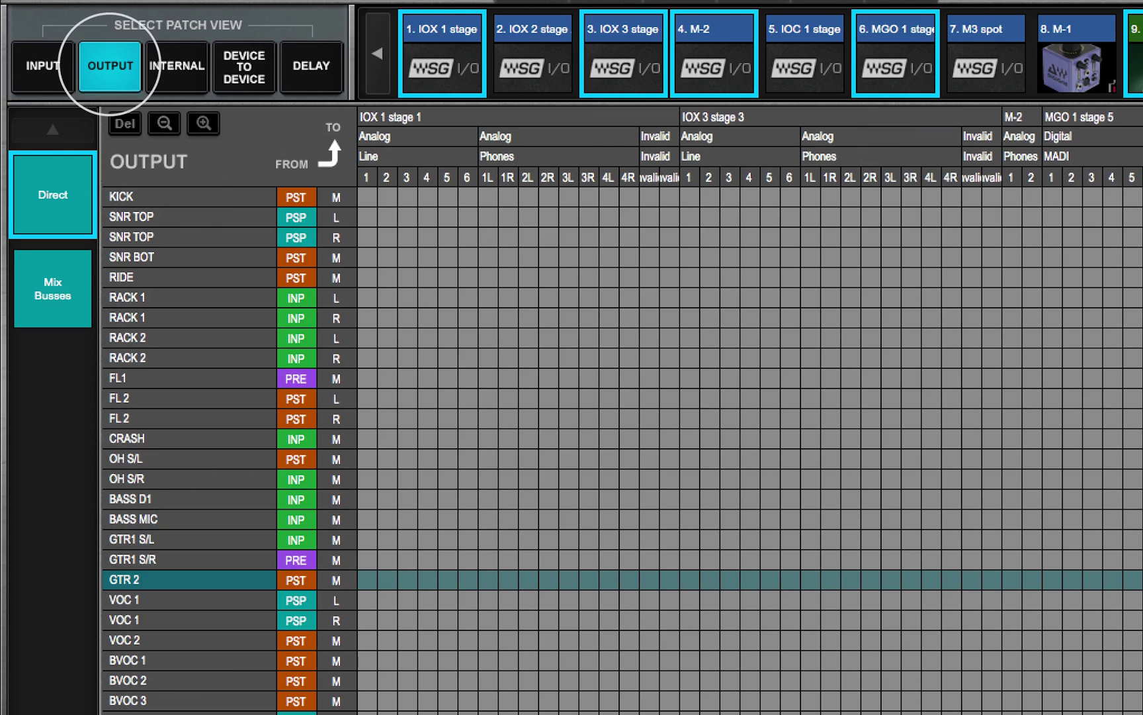
click(245, 66)
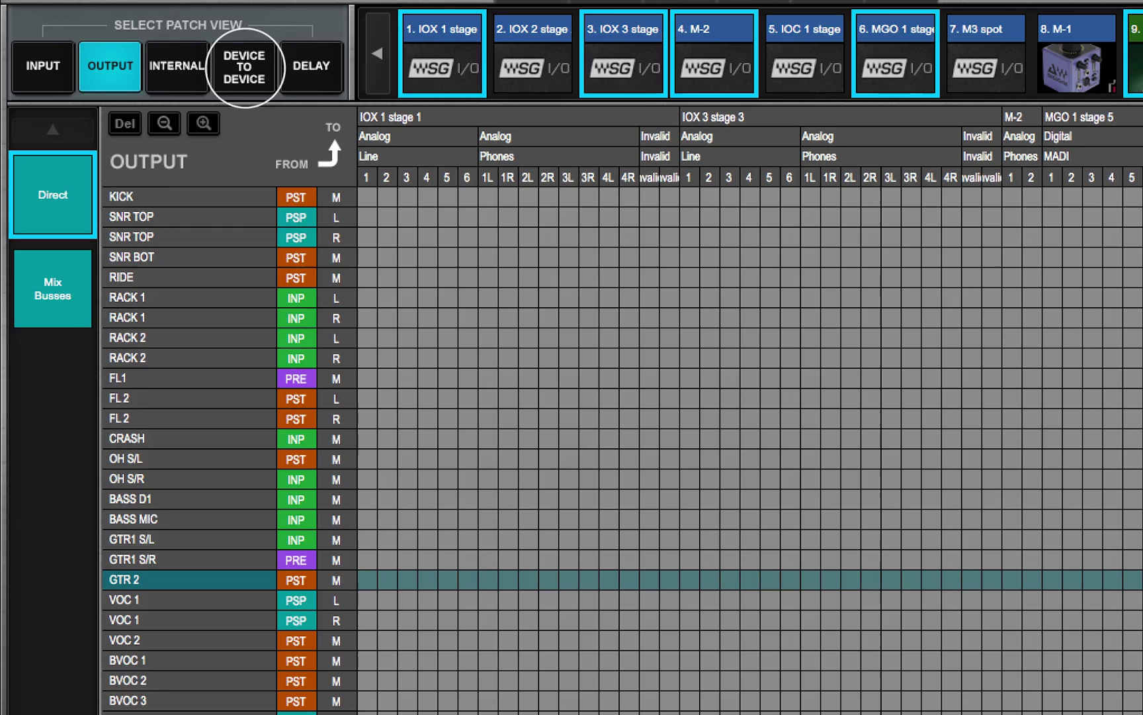
click(312, 66)
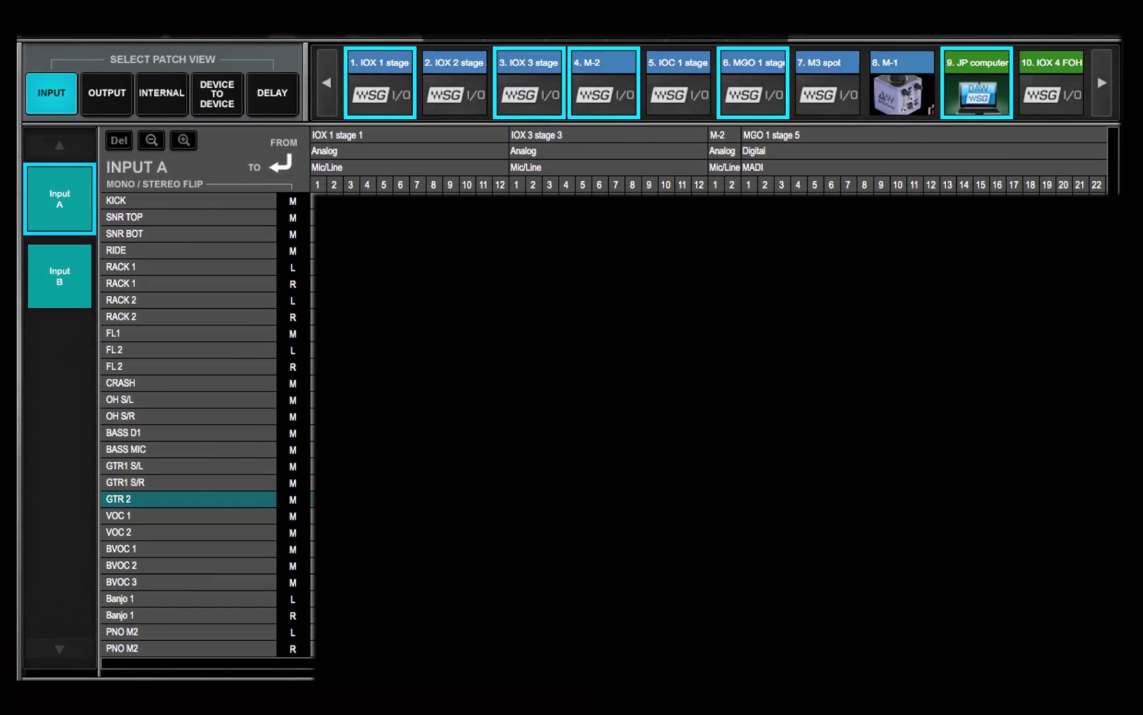
Step through the Internal Routing, Input and Device to Device patch views.
click(162, 93)
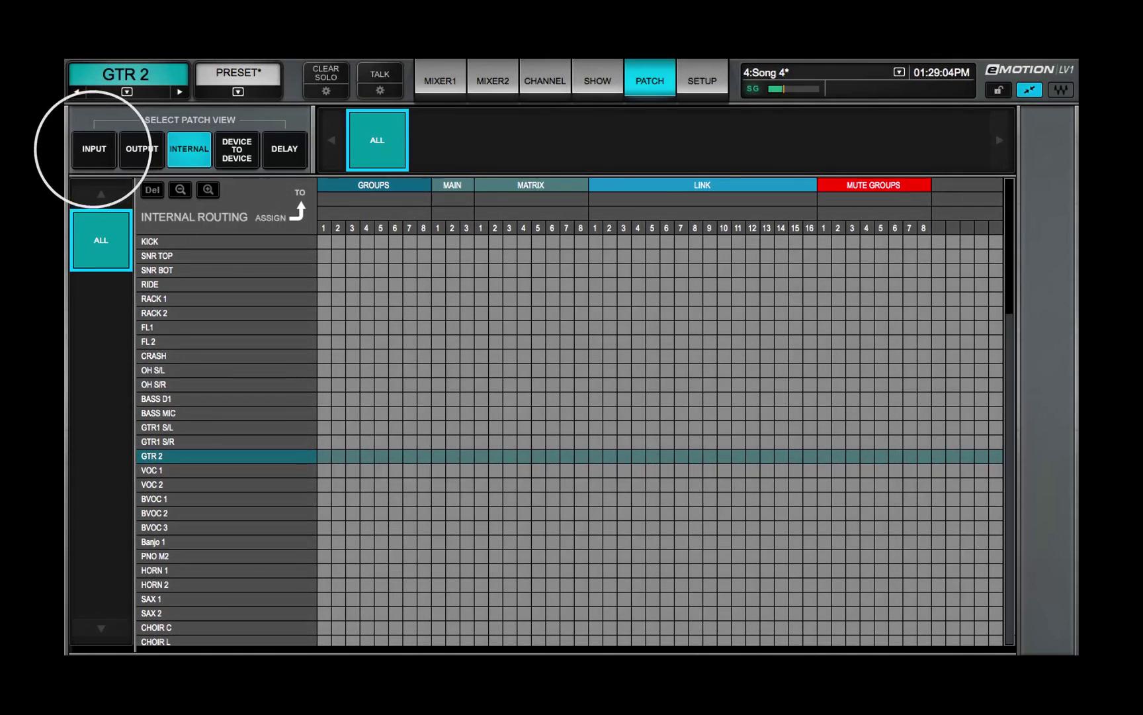
click(52, 92)
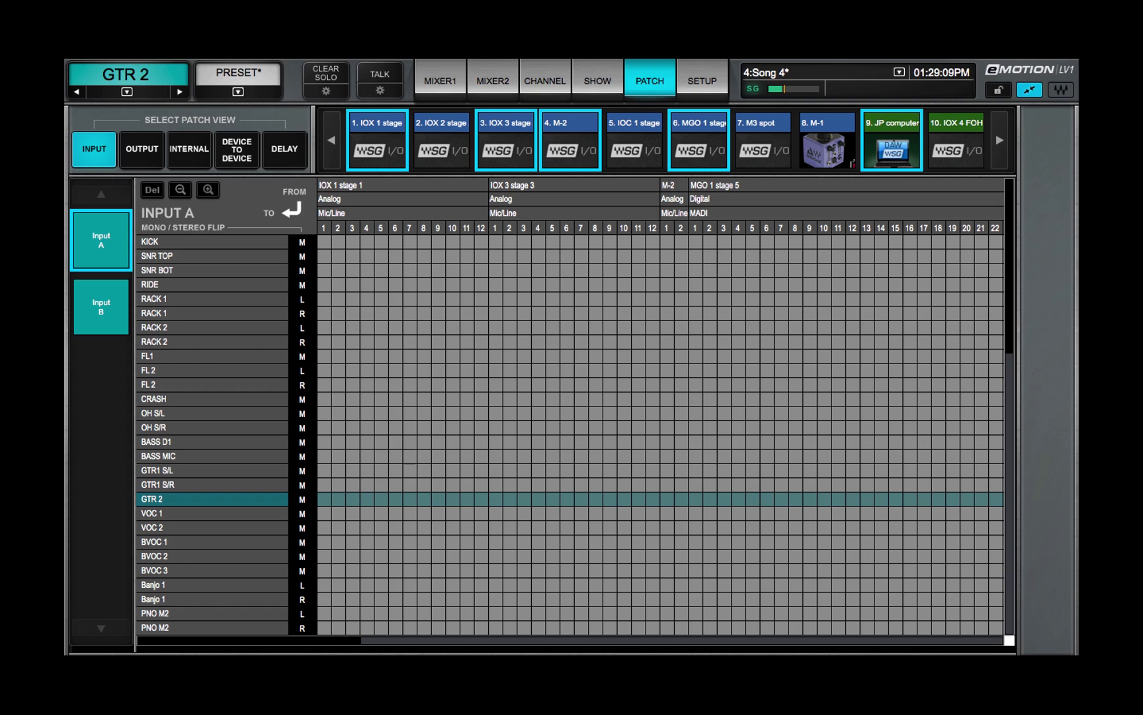
click(237, 150)
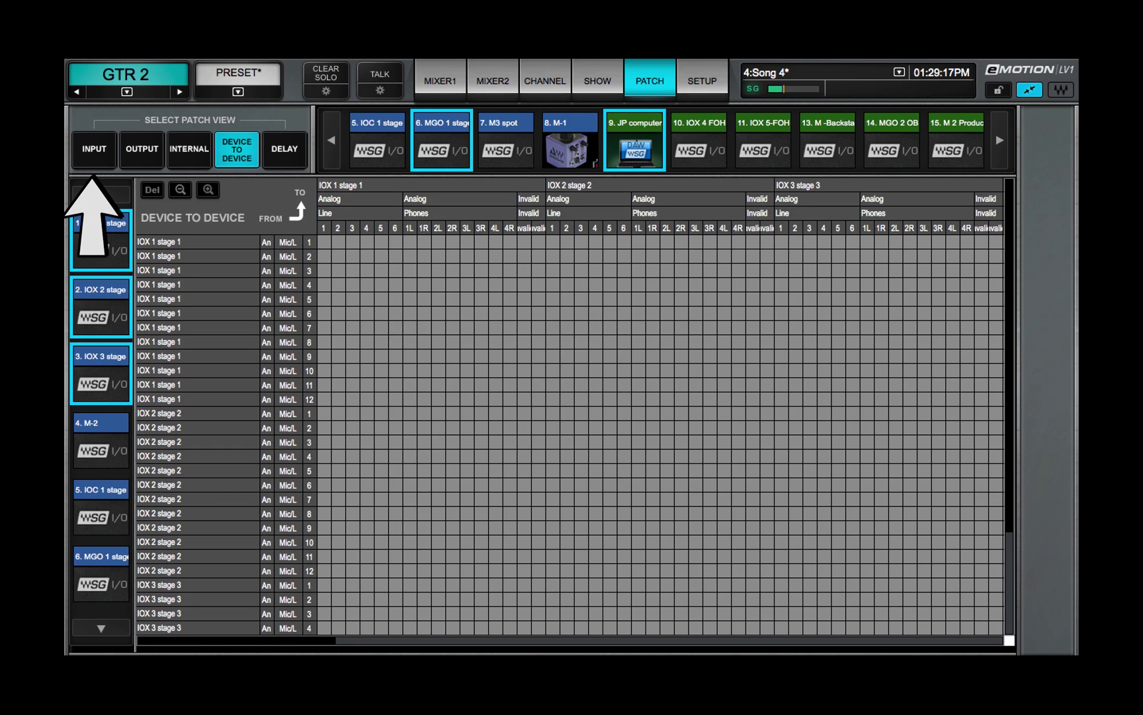
Return to the Input A grid and add the IOC 1 stage 4 columns.
click(94, 149)
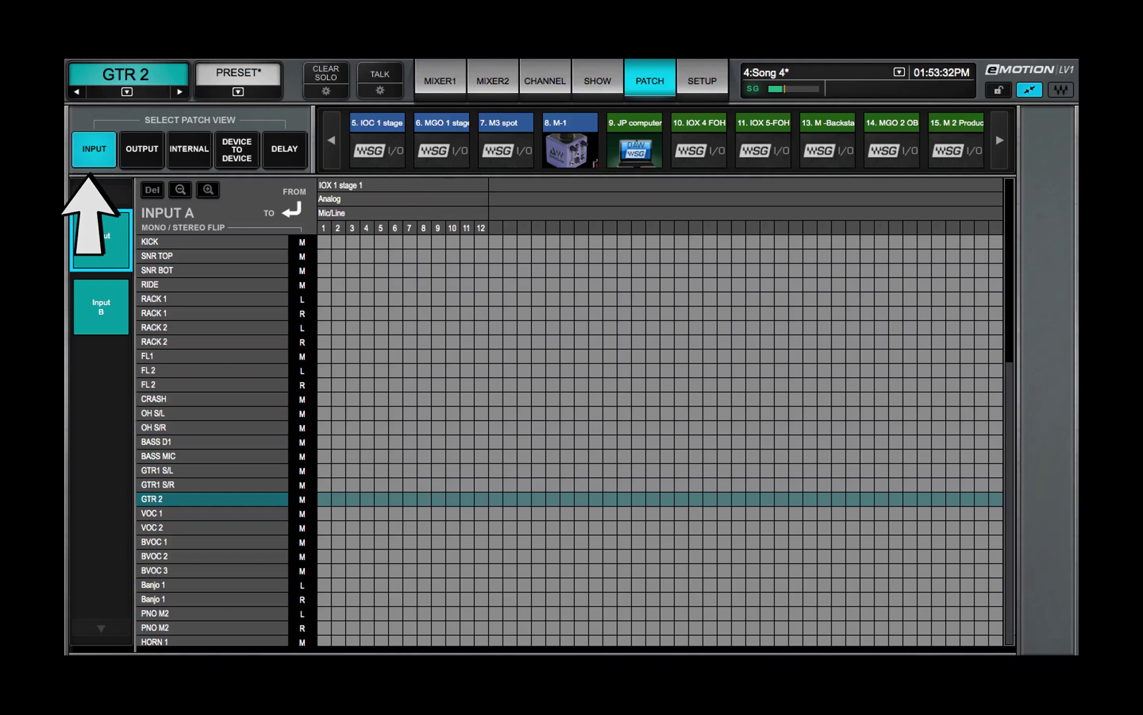
click(377, 139)
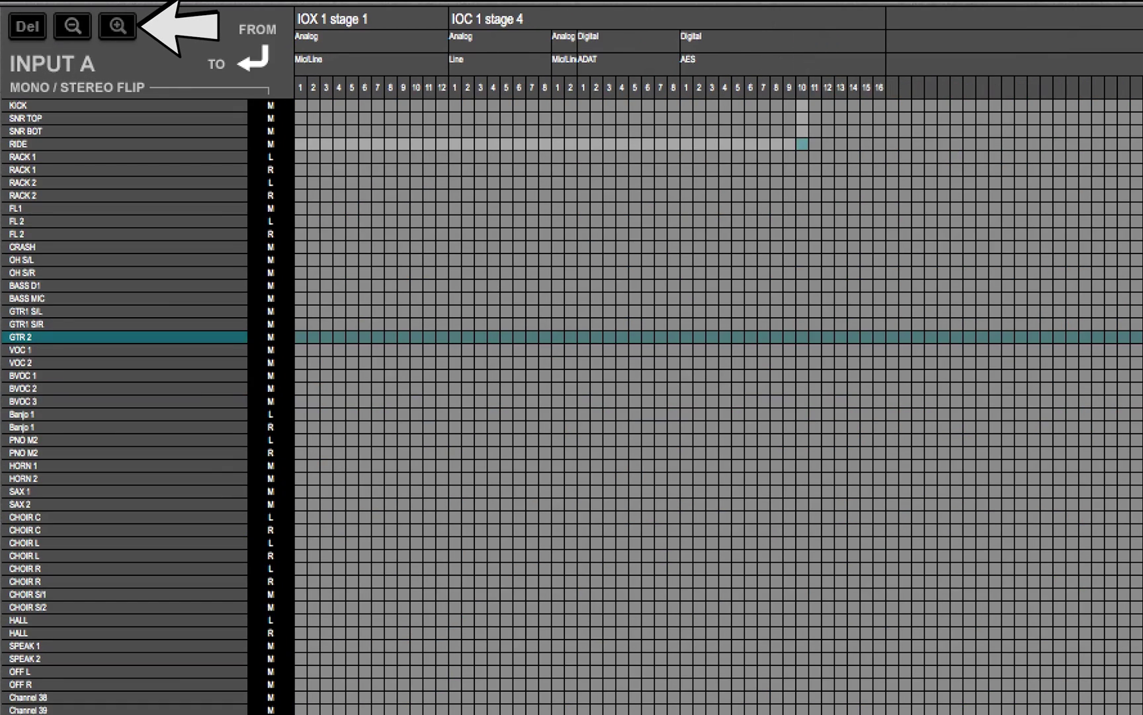
click(117, 25)
click(117, 26)
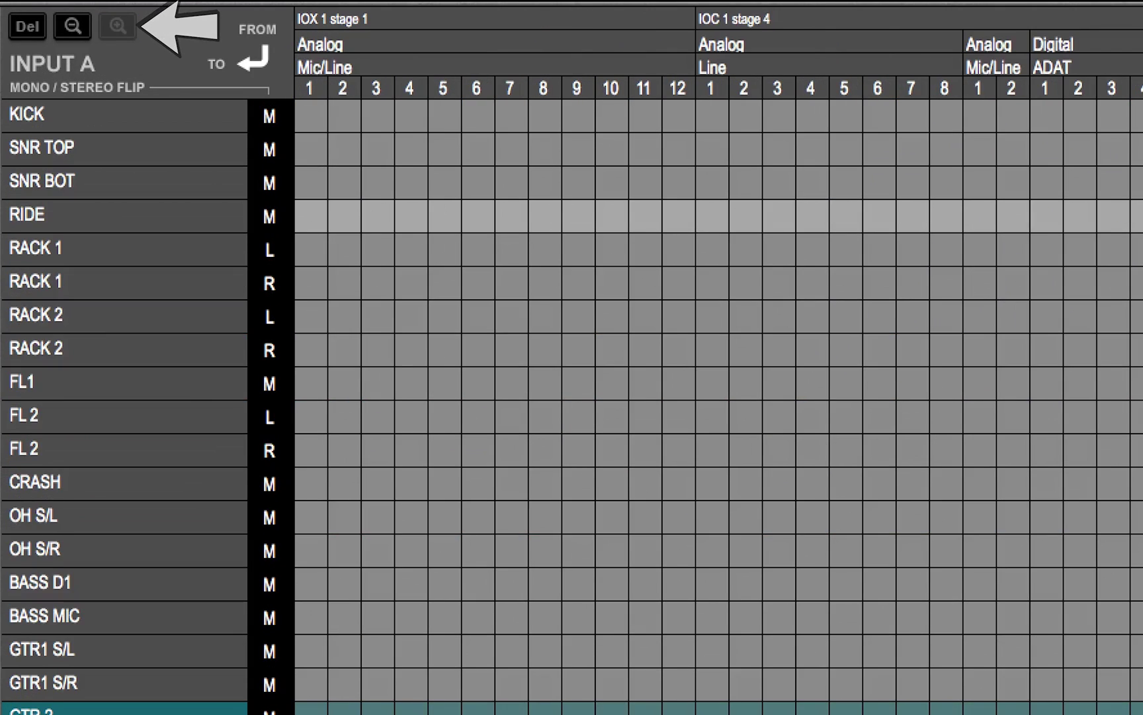
click(73, 26)
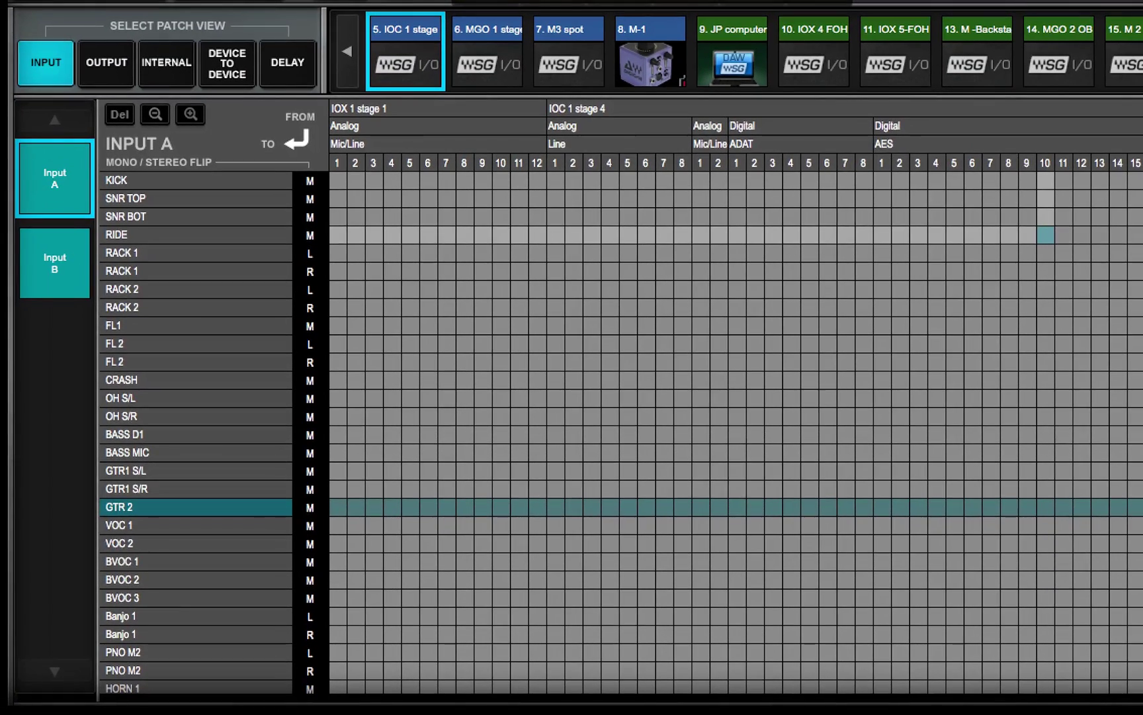
click(227, 63)
click(55, 271)
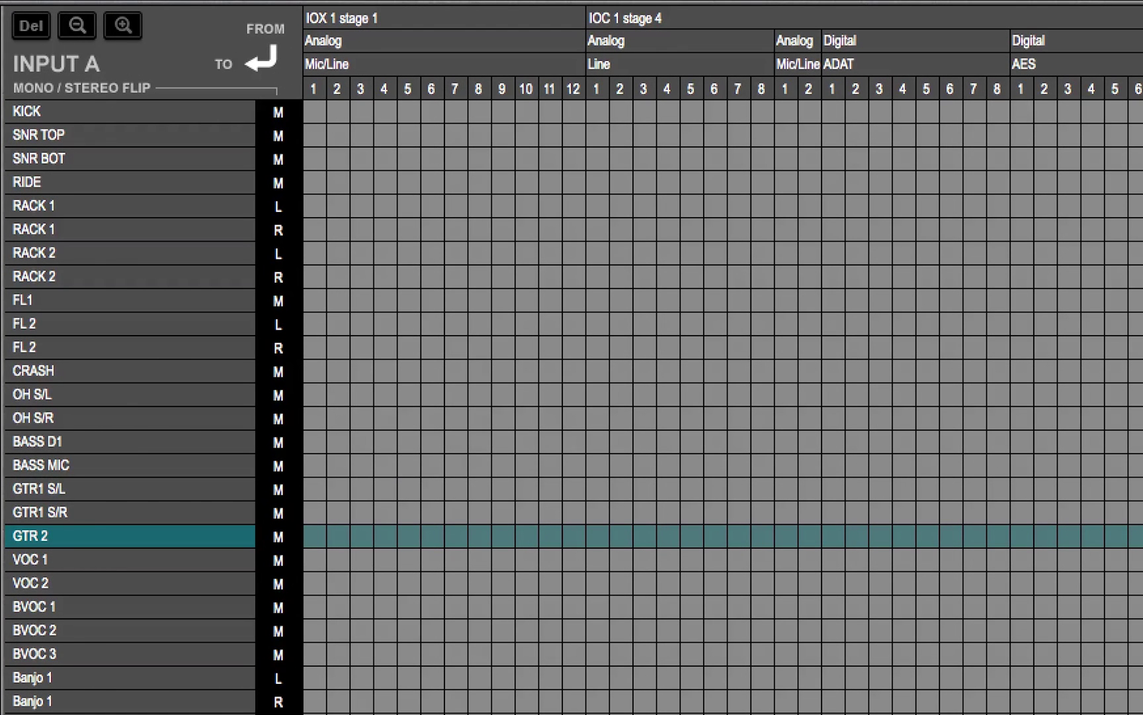
click(278, 137)
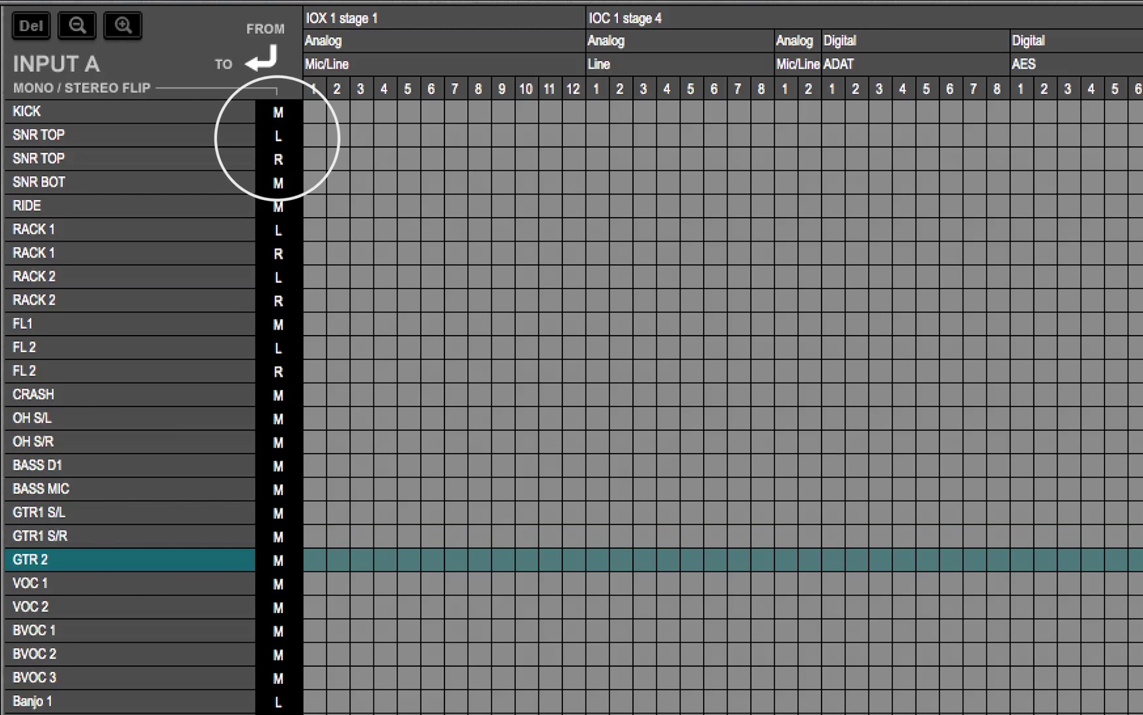
click(277, 139)
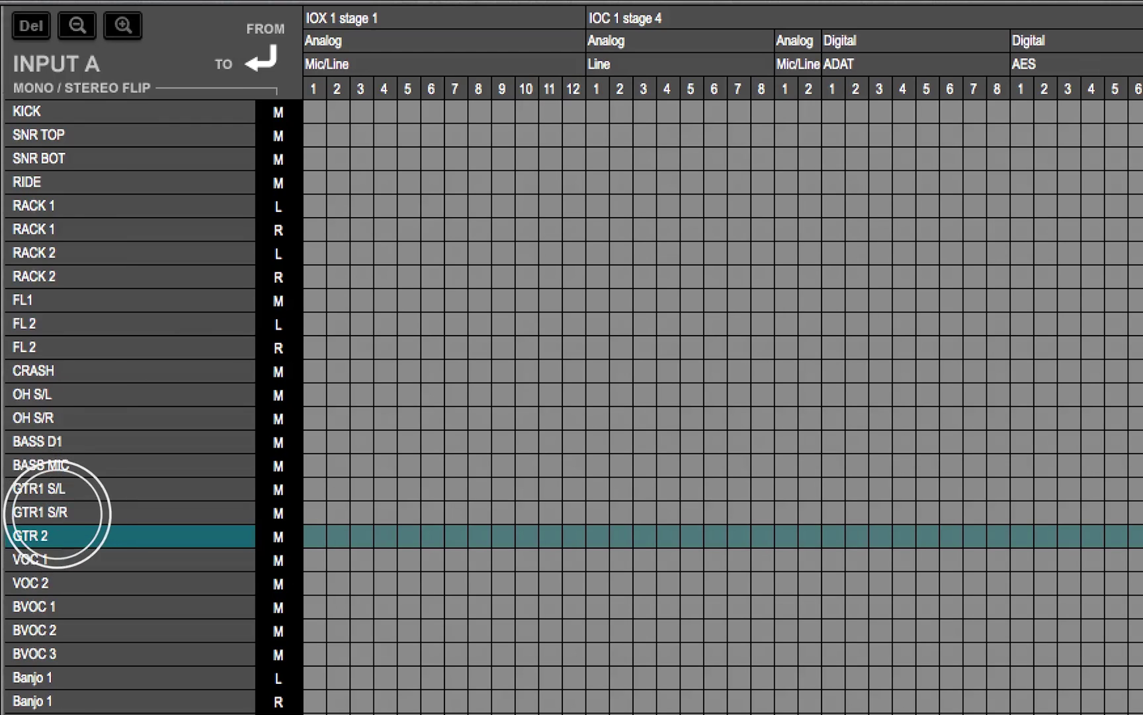
Rename the GTR1 S/R input channel to 'Banjo'.
double_click(44, 513)
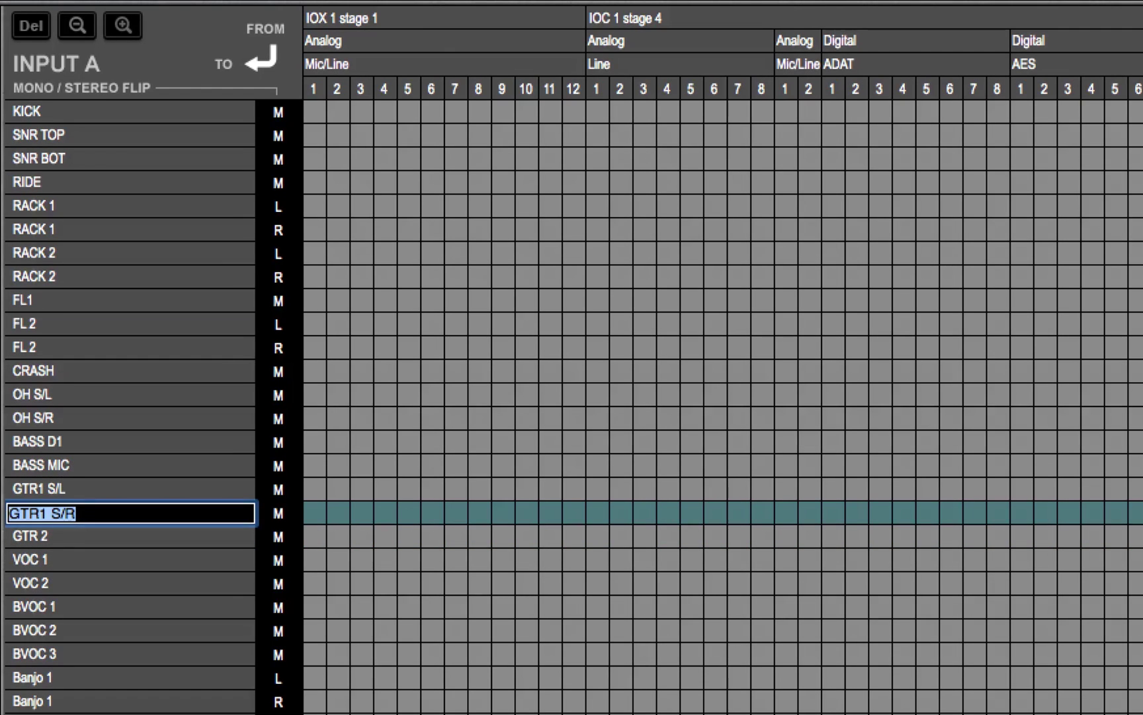
text(Banjo)
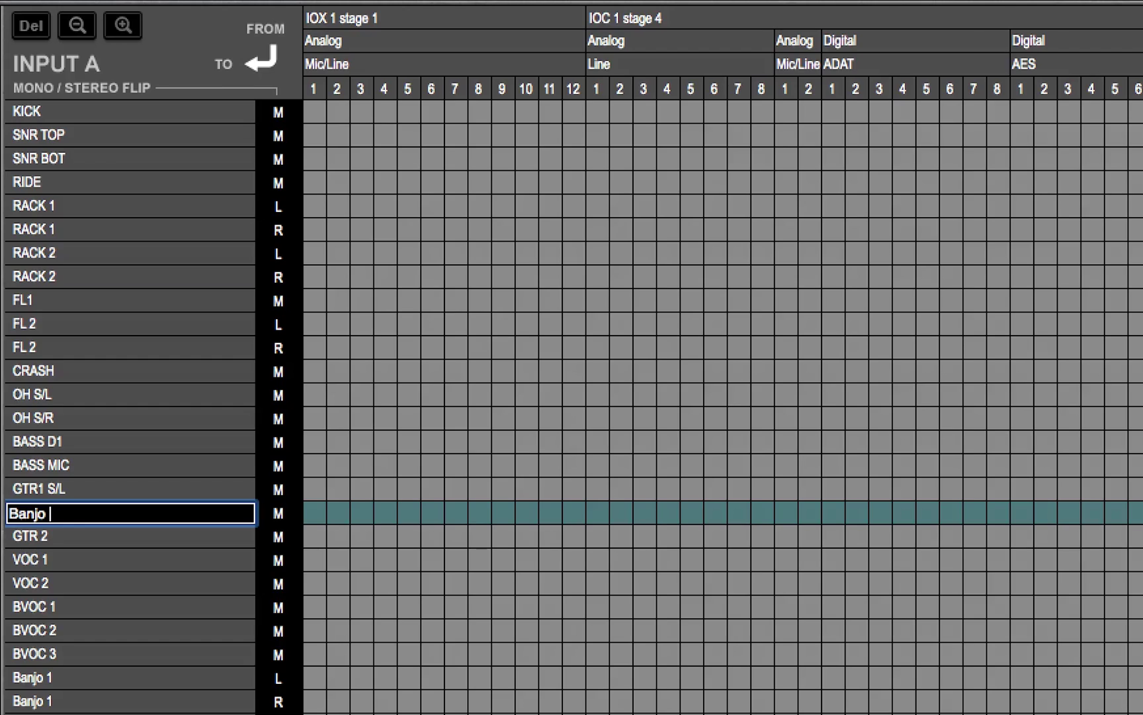
key(Return)
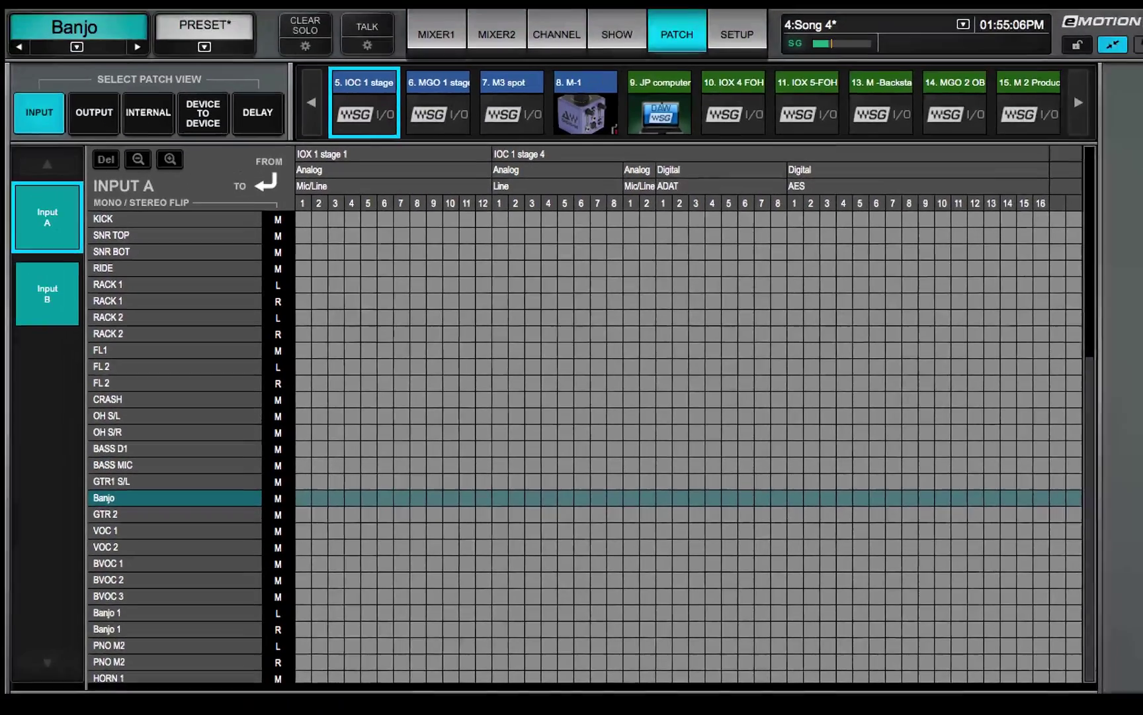